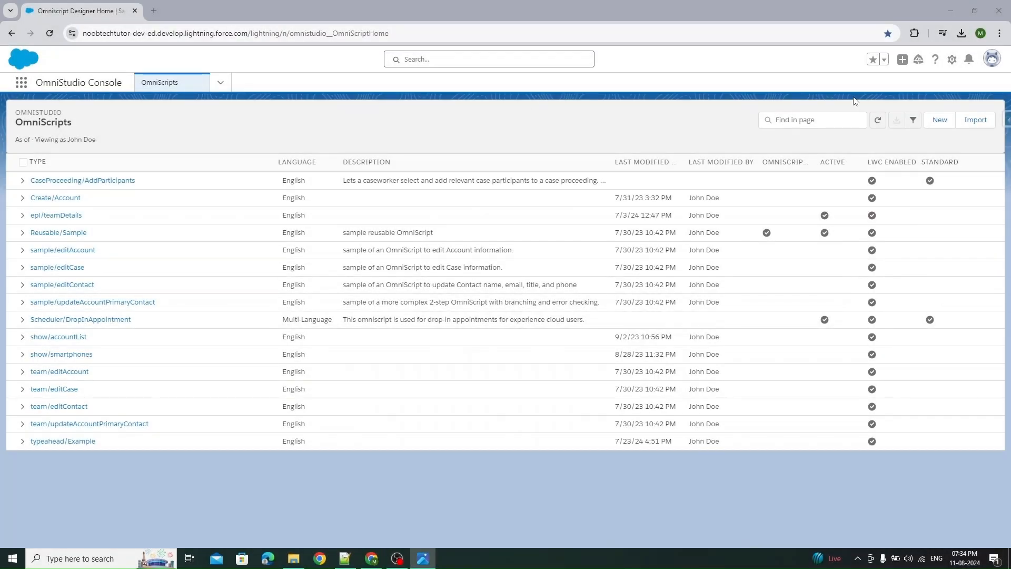
- Open the Object Manager in Salesforce Setup
left_click(952, 59)
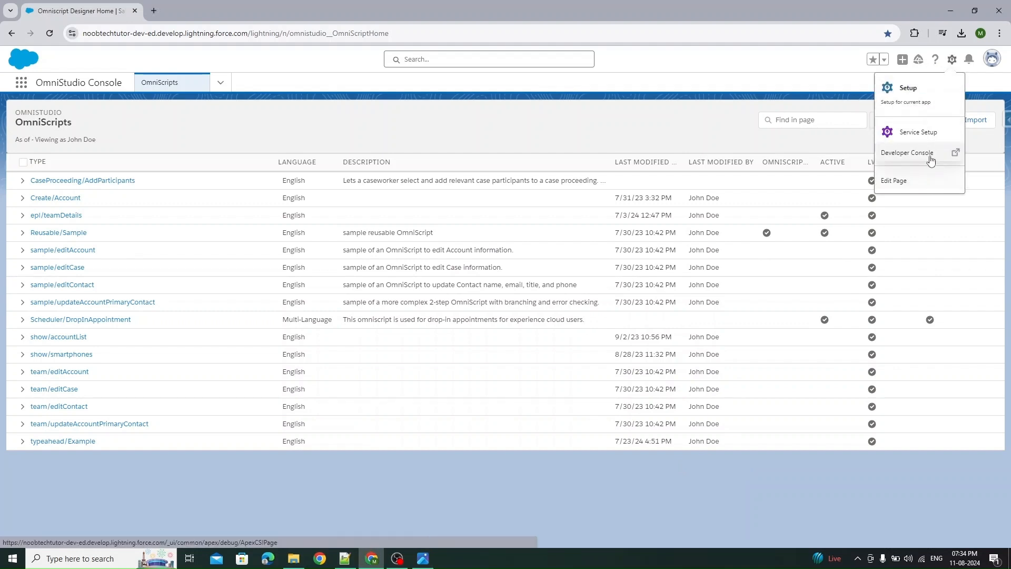
left_click(919, 92)
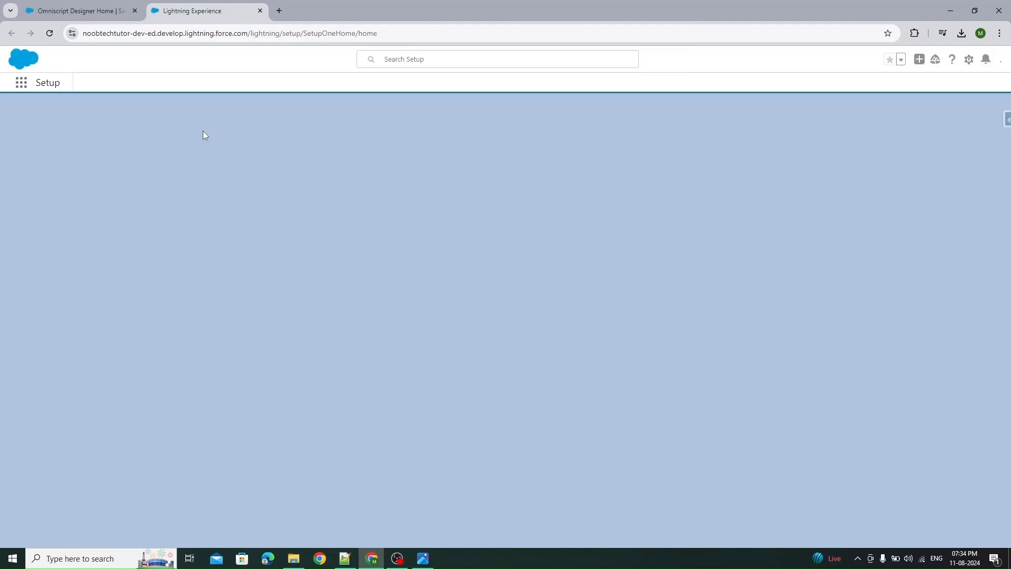
left_click(138, 84)
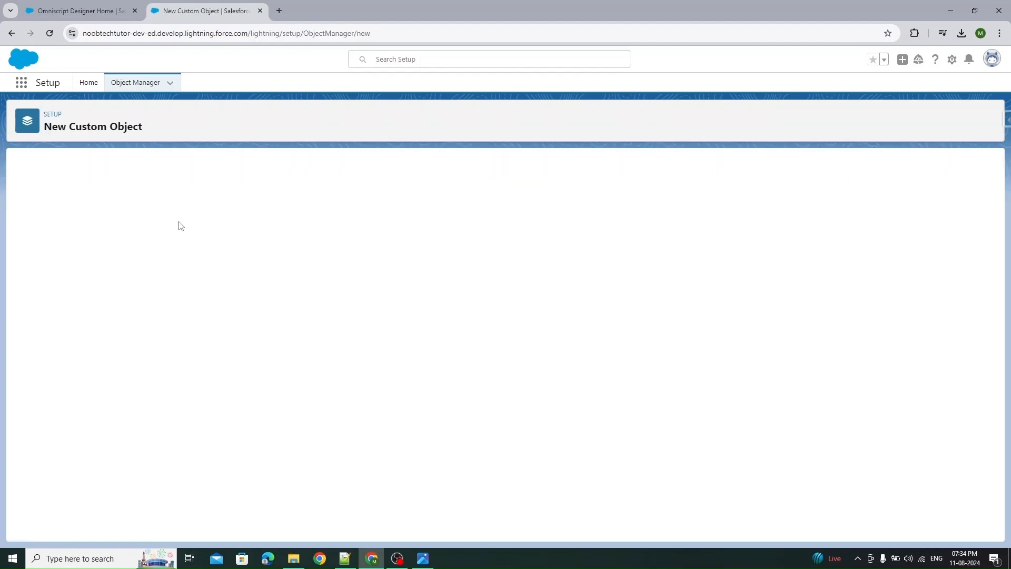
- Enable field history tracking and search for the new Car custom object and save it
scroll(197, 400, "down", 4)
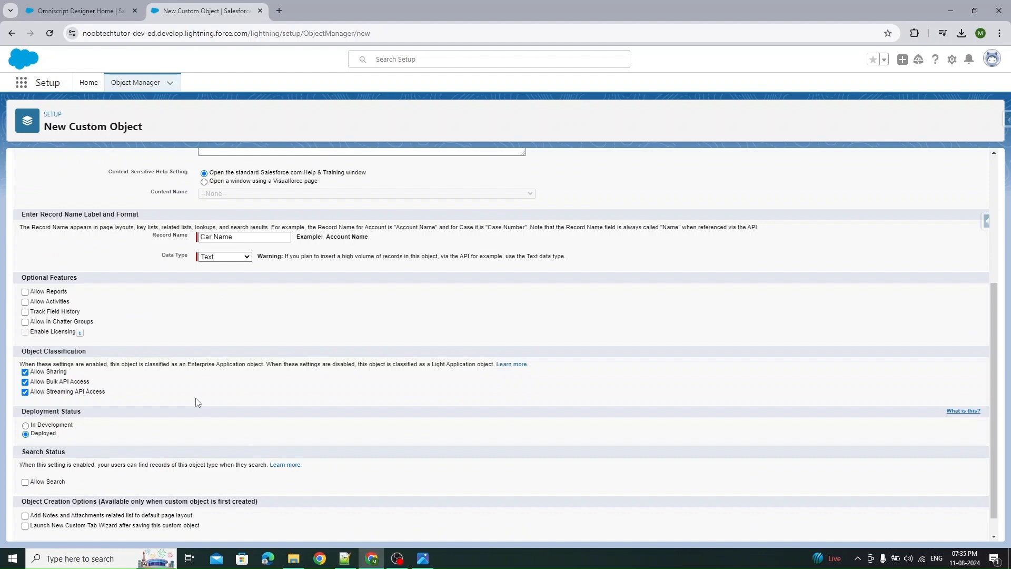
left_click(24, 311)
scroll(25, 311, "down", 1)
left_click(25, 458)
left_click(319, 528)
- Add a text field named Model with a length of 255 to the Car object
left_click(771, 165)
scroll(352, 254, "down", 5)
left_click(153, 414)
left_click(950, 529)
left_click(353, 236)
type("Model")
left_click(349, 271)
type("255")
left_click(960, 485)
left_click(960, 215)
left_click(953, 372)
- Add a number field named Members to the Car object and save it to continue with another field
left_click(771, 165)
scroll(211, 299, "down", 2)
left_click(156, 436)
scroll(158, 436, "down", 3)
left_click(951, 528)
left_click(352, 237)
type("Members")
left_click(960, 215)
left_click(952, 215)
left_click(934, 216)
- Add a text field named Transmission_Type with a length of 100 to the Car object
scroll(230, 312, "down", 4)
left_click(154, 414)
left_click(951, 529)
left_click(314, 238)
type("Transmission_Type")
key("Tab")
key("Tab")
type("50")
left_click(960, 215)
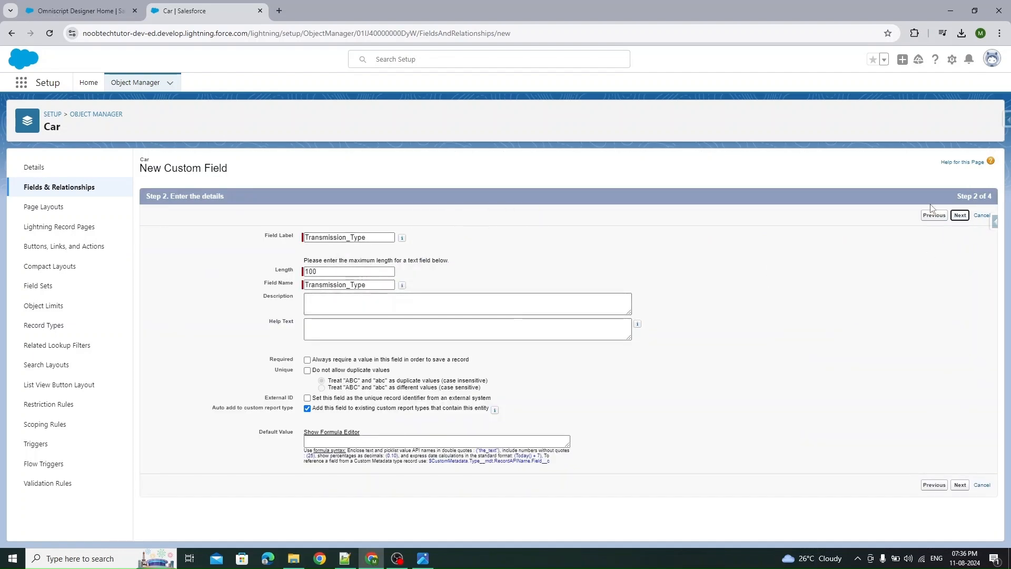
left_click(952, 216)
left_click(935, 216)
- Add a picklist field named Comfort with the values Standard and Luxury to the Car object
key("ctrl+f")
type("pic")
scroll(199, 363, "down", 4)
left_click(154, 384)
left_click(951, 528)
left_click(364, 239)
type("Comfort")
left_click(306, 277)
type("Standard")
key("Return")
type("Luxury")
left_click(954, 217)
left_click(951, 215)
left_click(935, 217)
- Add a currency field named Rent_Per_Day to the Car object and save it
left_click(153, 461)
left_click(956, 216)
left_click(347, 238)
type("Rent_Per_Day")
left_click(414, 252)
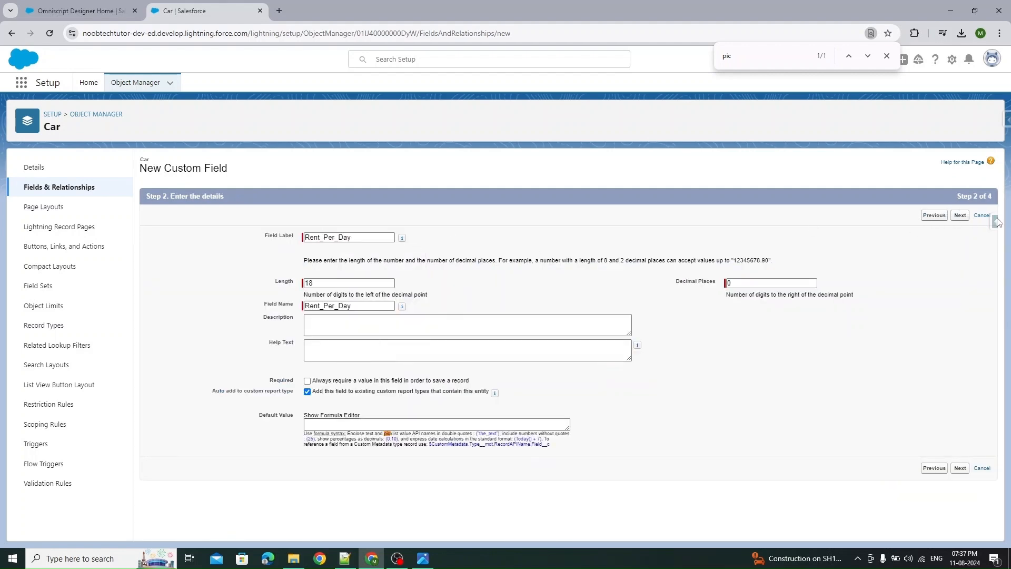
left_click(960, 215)
left_click(959, 216)
left_click(960, 216)
- Create a custom object labelled Rental, plural Rentals, with field history tracking enabled
left_click(135, 83)
left_click(973, 116)
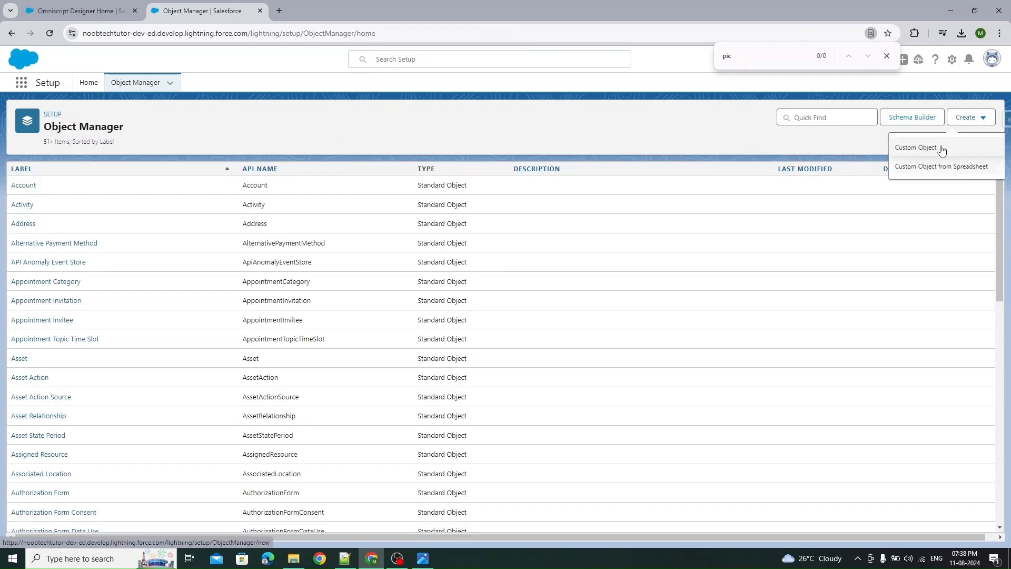
left_click(943, 148)
left_click(271, 250)
type("Rental")
left_click(249, 264)
type("Rentals")
left_click(572, 275)
scroll(572, 275, "down", 5)
left_click(25, 288)
scroll(943, 361, "up", 5)
left_click(316, 214)
- Add a lookup relationship field named Car to the Rental object, related to the Car object
left_click(59, 187)
left_click(752, 174)
left_click(153, 354)
left_click(950, 216)
left_click(372, 255)
scroll(355, 379, "down", 4)
left_click(355, 379)
left_click(960, 216)
left_click(348, 261)
left_click(463, 253)
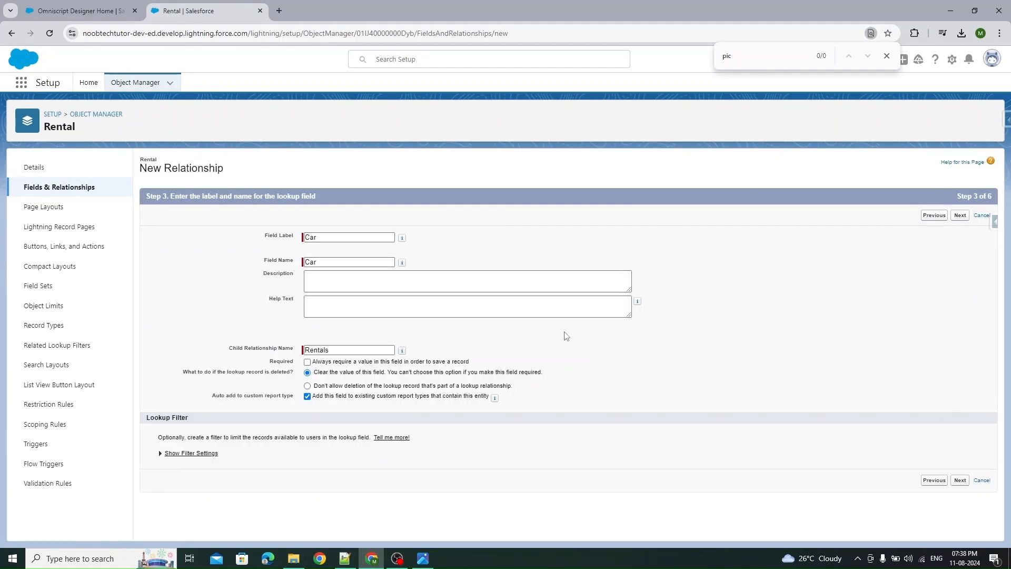
left_click(960, 215)
left_click(960, 215)
left_click(960, 216)
left_click(933, 218)
- Add a required lookup field named Contact to the Rental object, related to the Contact object
left_click(153, 354)
left_click(951, 216)
left_click(373, 255)
left_click(343, 429)
left_click(960, 283)
left_click(359, 258)
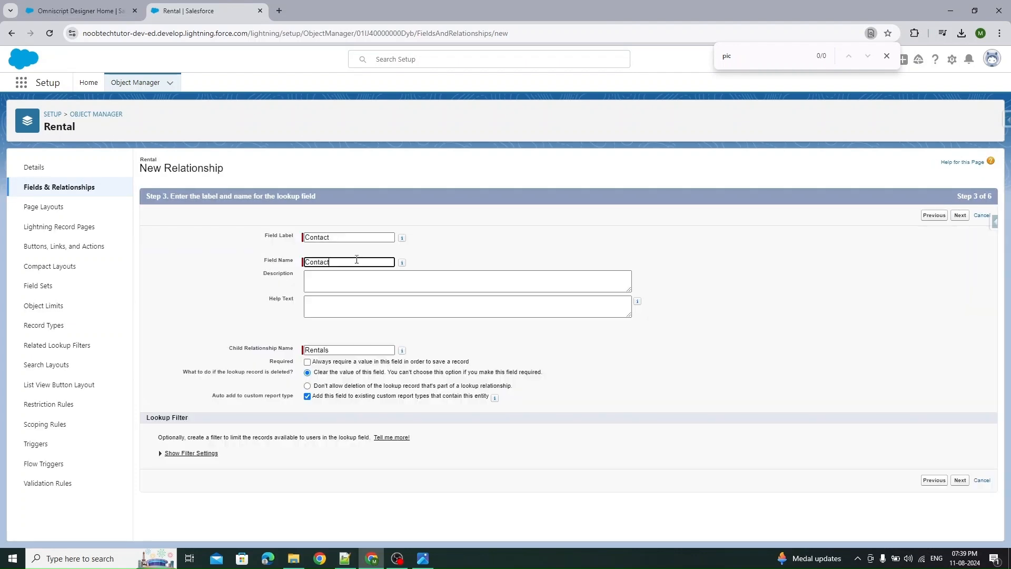
left_click(367, 262)
left_click(309, 387)
left_click(308, 362)
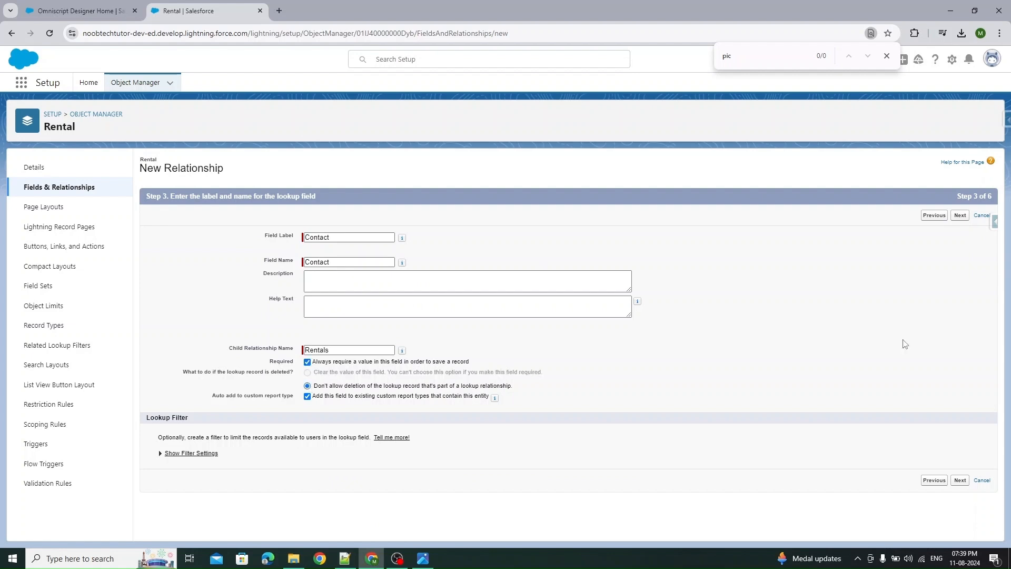
left_click(958, 216)
left_click(928, 218)
- Add a required date field named Start_Date to the Rental object
left_click(165, 476)
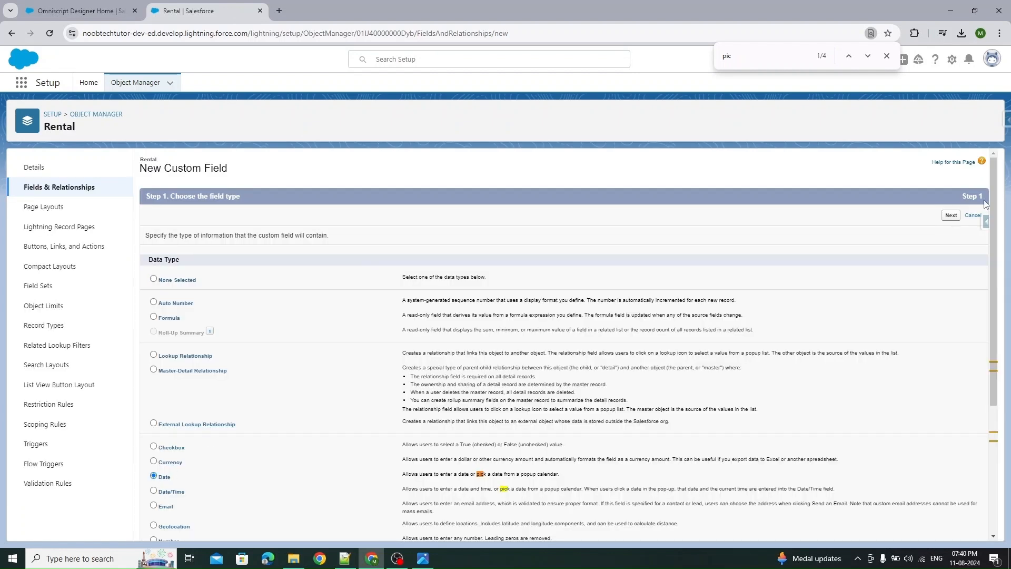
left_click(950, 217)
left_click(383, 237)
type("Start_Date")
left_click(656, 262)
left_click(307, 337)
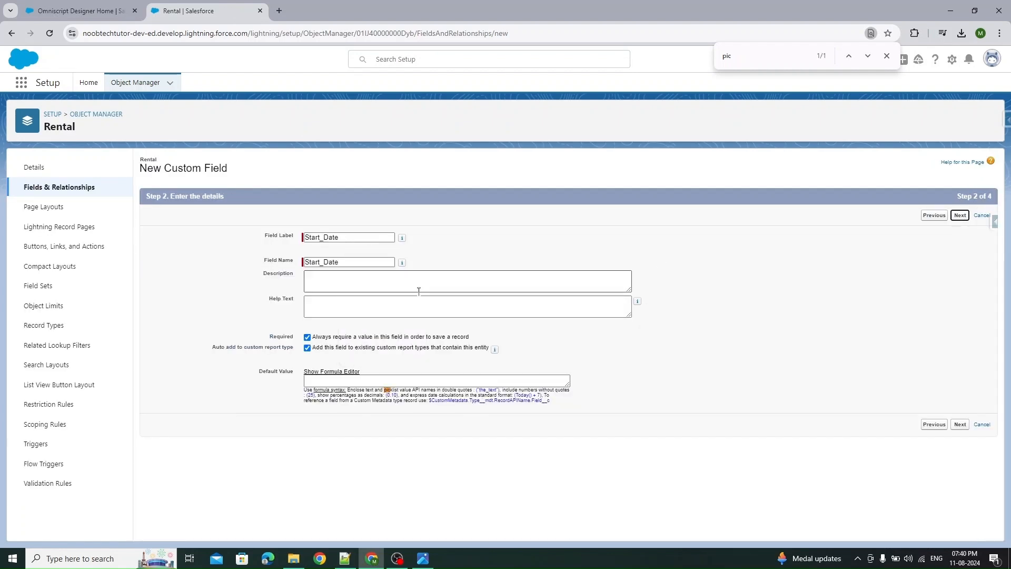
left_click(959, 216)
left_click(958, 216)
left_click(935, 214)
- Add a required date field named End_Date to the Rental object
left_click(156, 477)
left_click(954, 216)
left_click(338, 237)
type("End_Date")
left_click(593, 263)
left_click(307, 337)
left_click(961, 216)
left_click(960, 216)
left_click(935, 216)
- Add a number field named Booking_Days to the Rental object
scroll(310, 373, "down", 1)
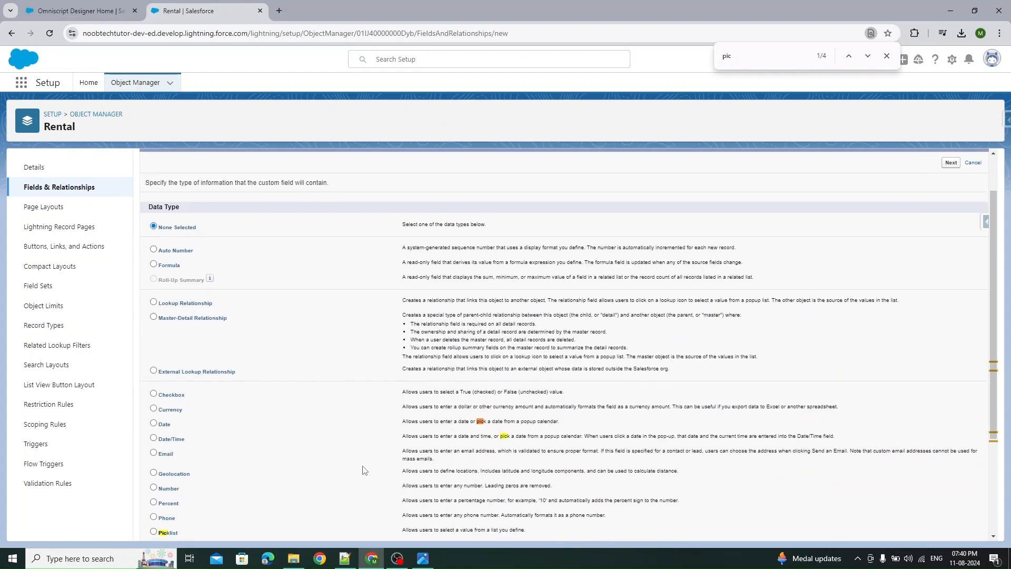
left_click(155, 490)
scroll(158, 487, "up", 1)
left_click(952, 217)
type("Booking_Days")
key("Tab")
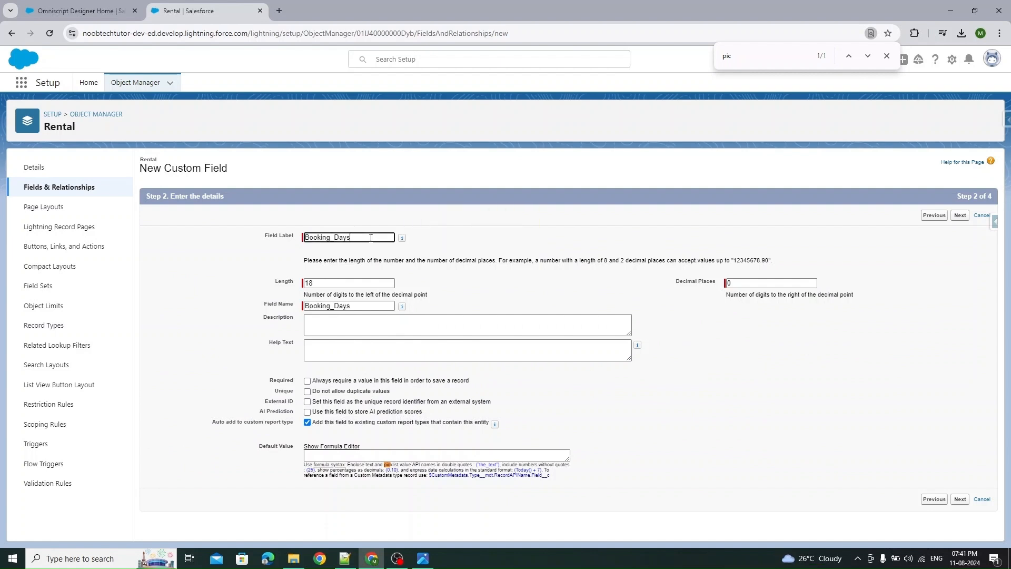
left_click(963, 216)
left_click(959, 217)
left_click(933, 215)
- Add a currency field named Total_Rent to the Rental object and save it
left_click(155, 463)
left_click(951, 216)
type("Total_Rent")
key("Tab")
left_click(958, 216)
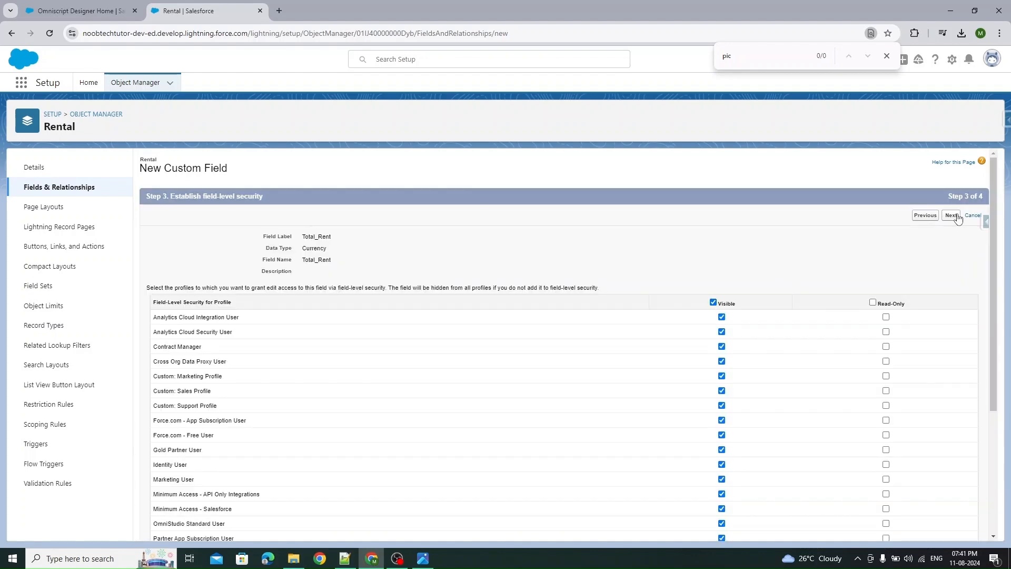
left_click(888, 56)
left_click(951, 215)
left_click(957, 217)
- Open the fields and relationships of the standard Contact object
left_click(135, 83)
scroll(39, 384, "down", 19)
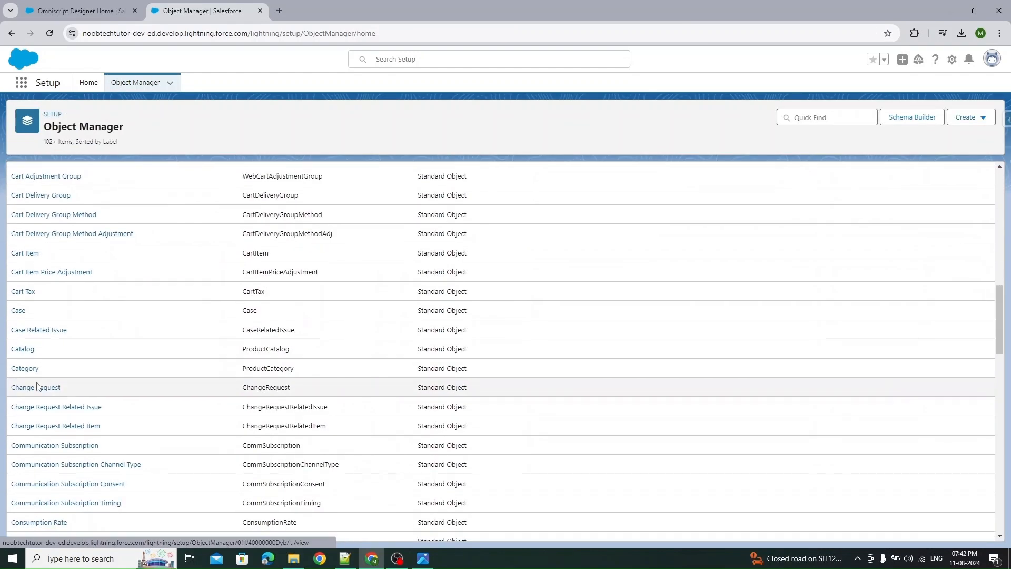
left_click(26, 196)
left_click(59, 187)
- Add a checkbox field named Is_Renter, unchecked by default, to the Contact object
left_click(769, 169)
left_click(154, 392)
left_click(946, 216)
left_click(357, 240)
type("is_Rent")
double_click(358, 240)
type("Is_Renter")
key("Tab")
left_click(960, 216)
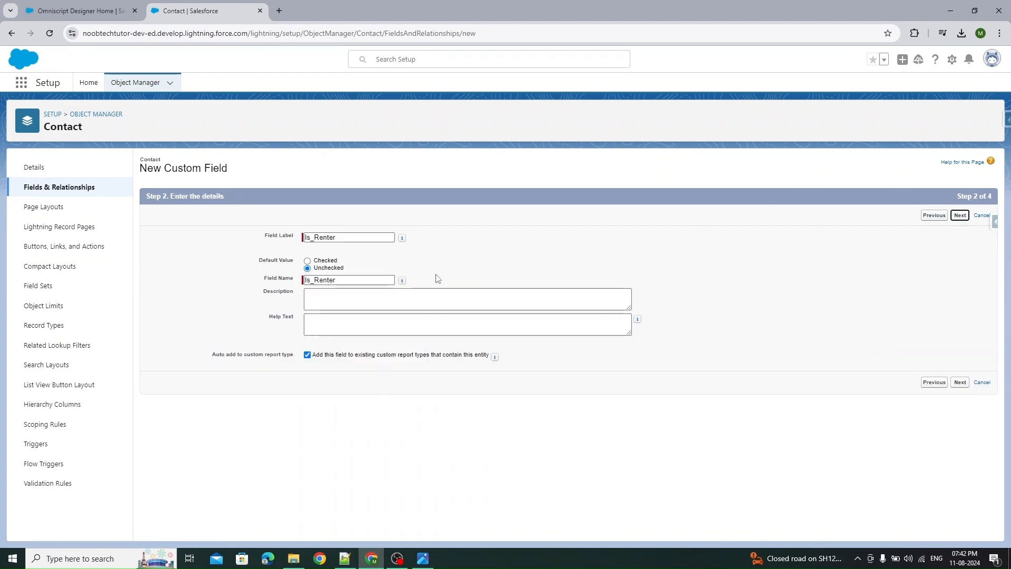
left_click(953, 215)
left_click(957, 216)
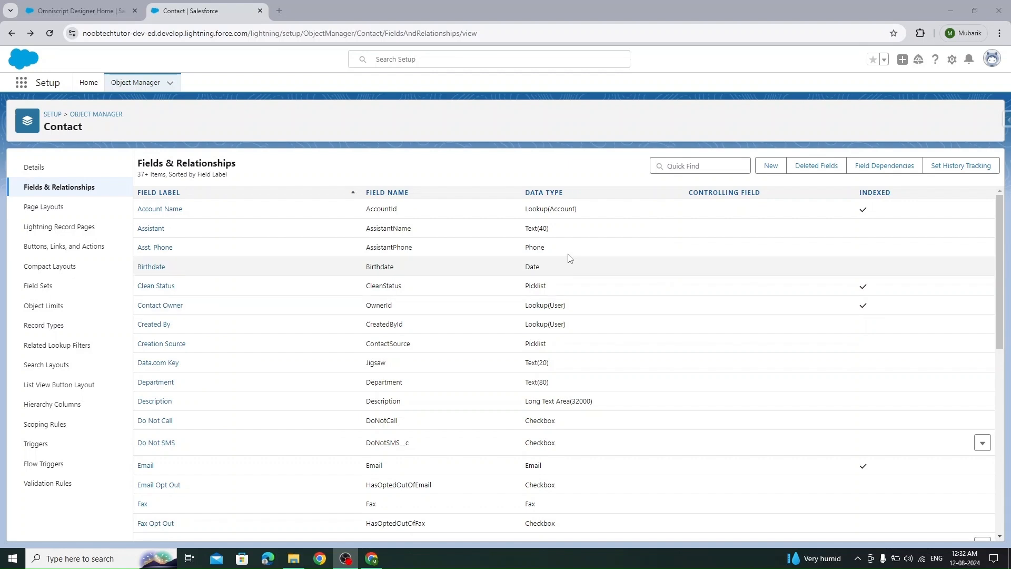
- Find the Rental object by searching for "renta" and review its list of fields and relationships
left_click(138, 82)
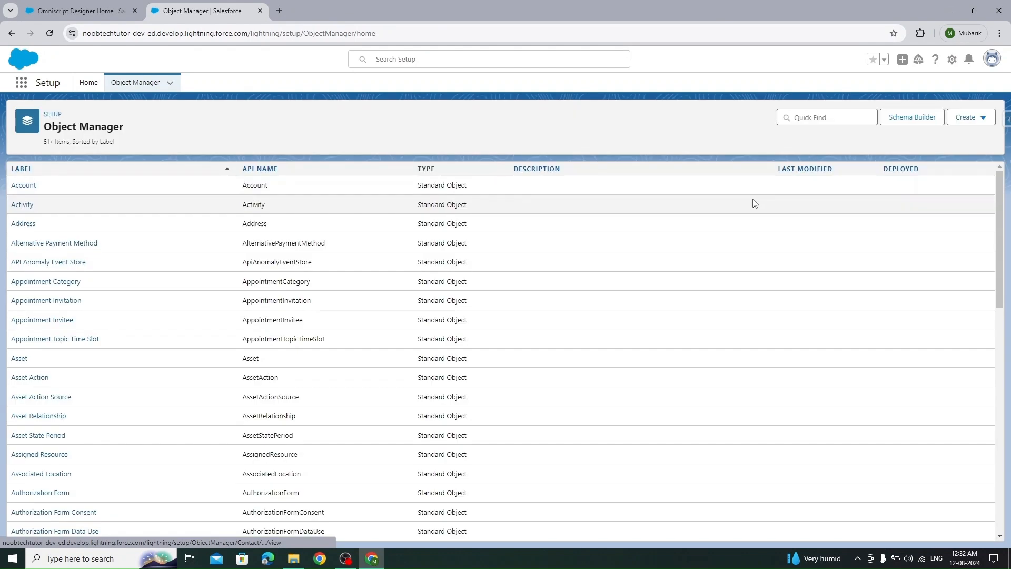
left_click(805, 118)
type("renta")
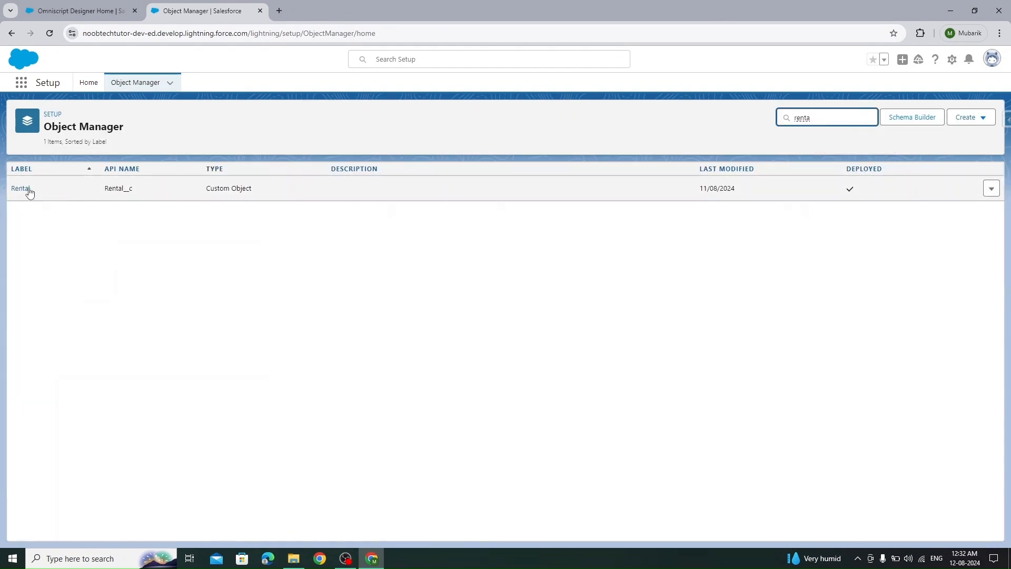
left_click(21, 188)
left_click(79, 187)
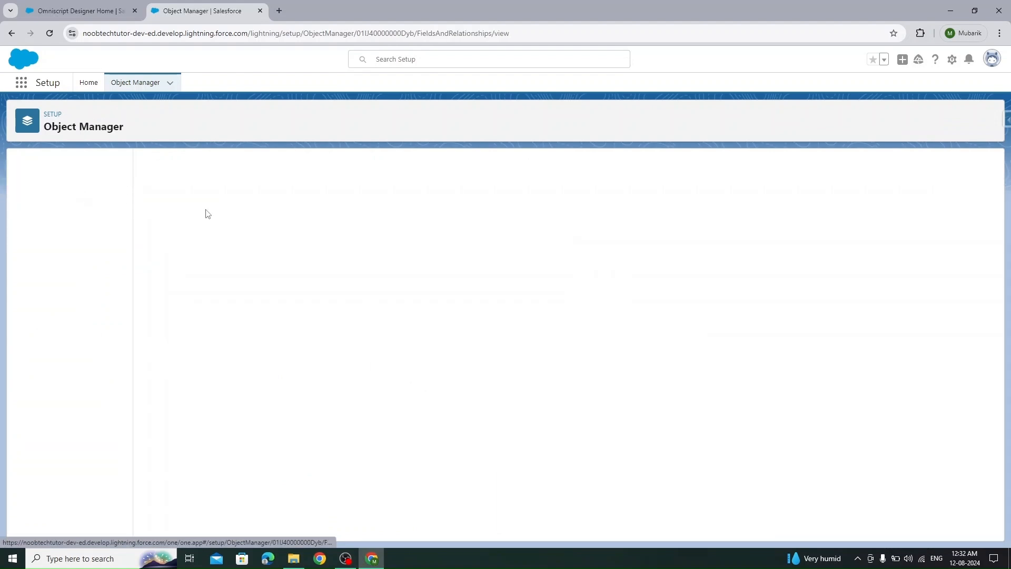
left_click_drag(153, 216, 136, 213)
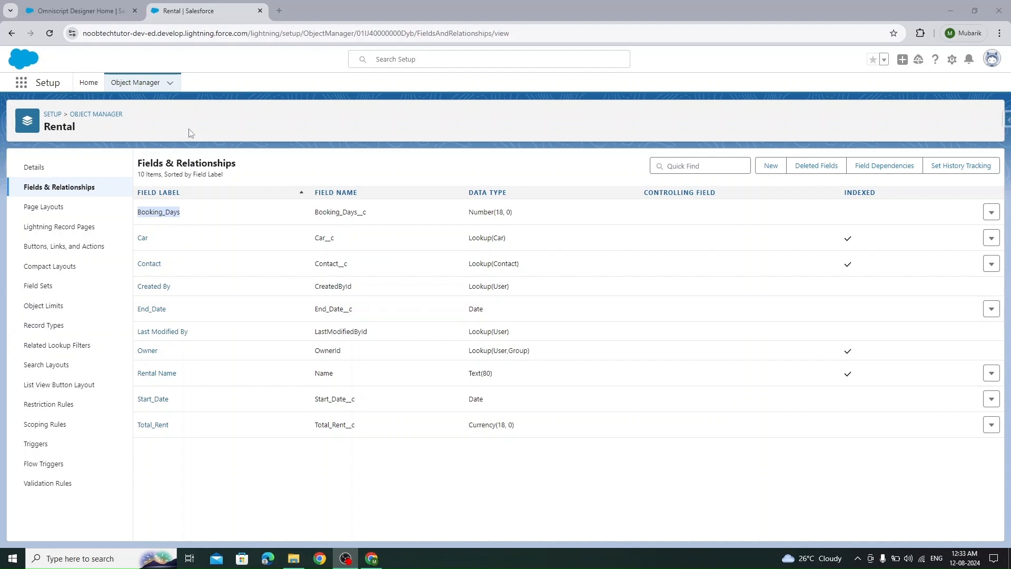
- Search Setup for "sche" and open the Schema Builder
left_click(88, 84)
left_click(59, 112)
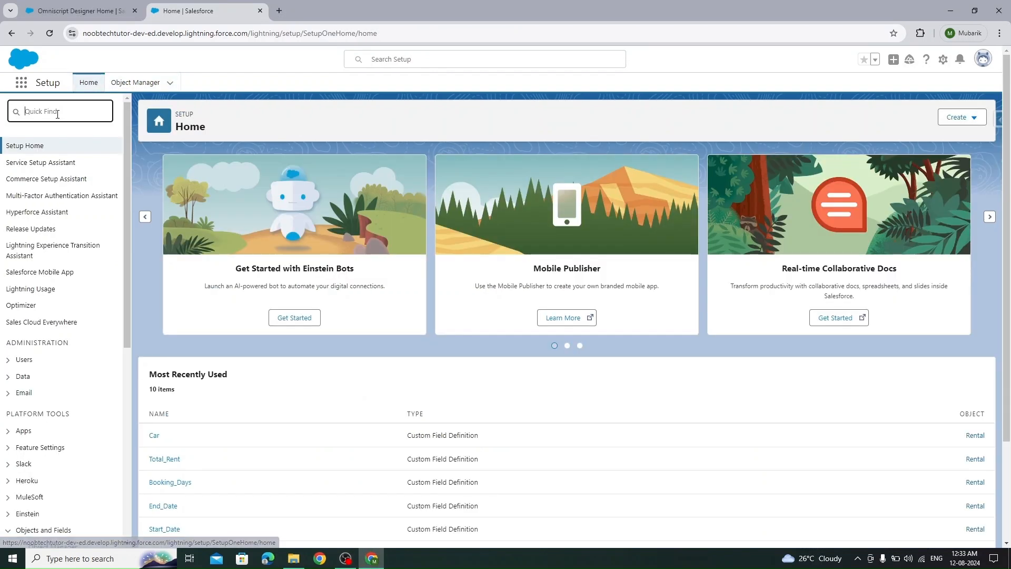
type("s")
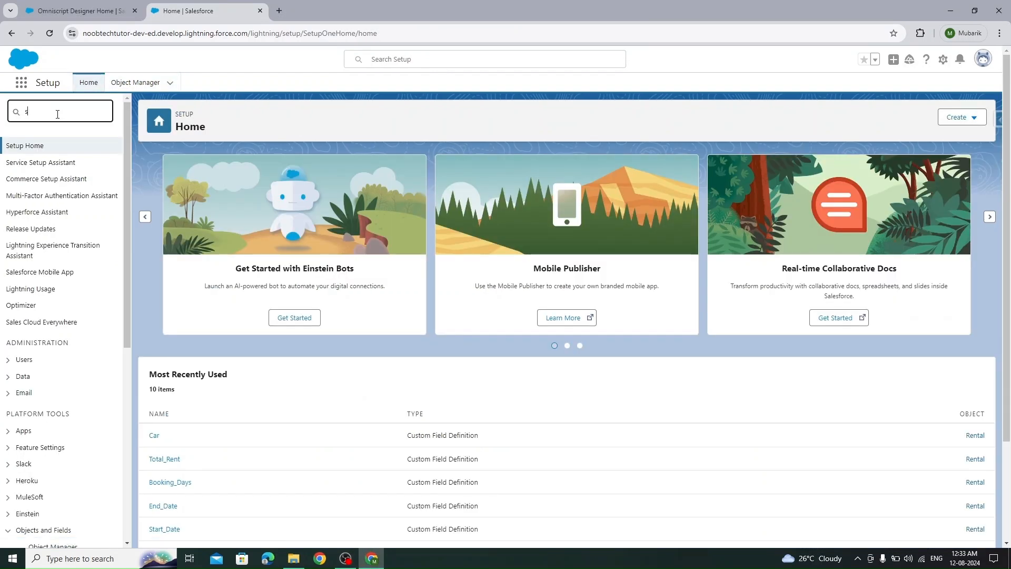
type("che")
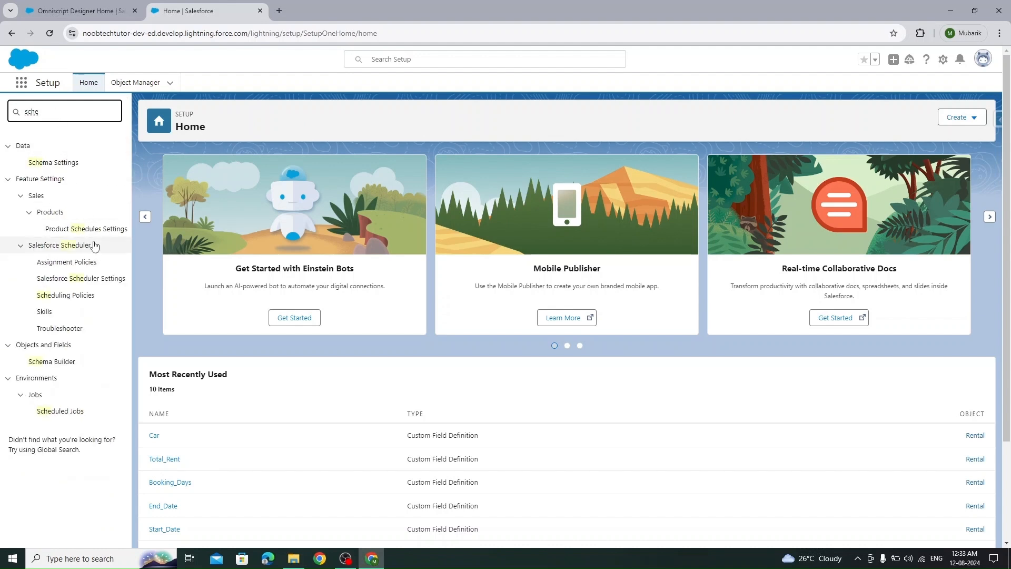
left_click(64, 363)
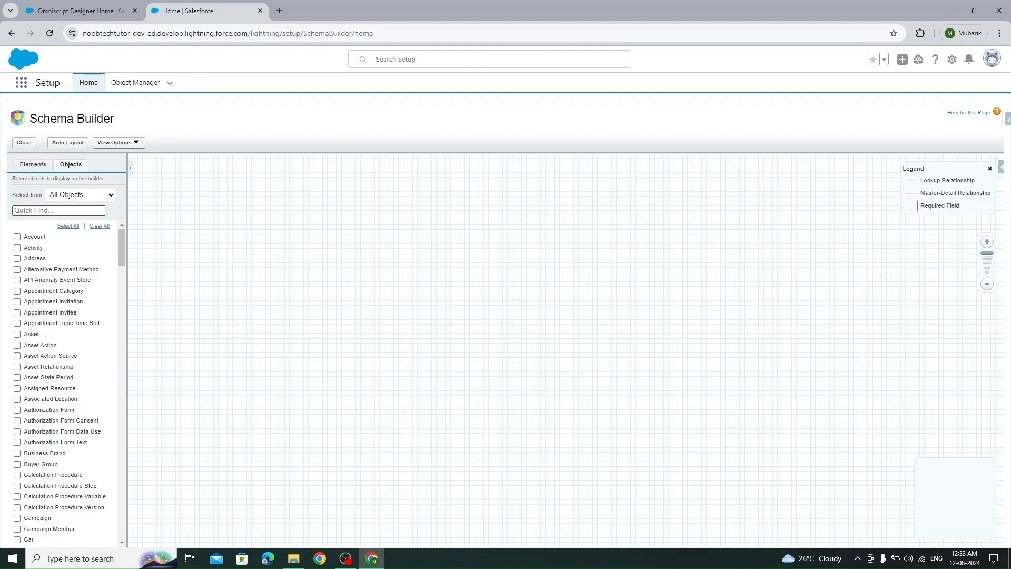
- Display the Contact and Car objects on the schema canvas, filtering the object list by "con" and "car"
left_click(40, 209)
type("con")
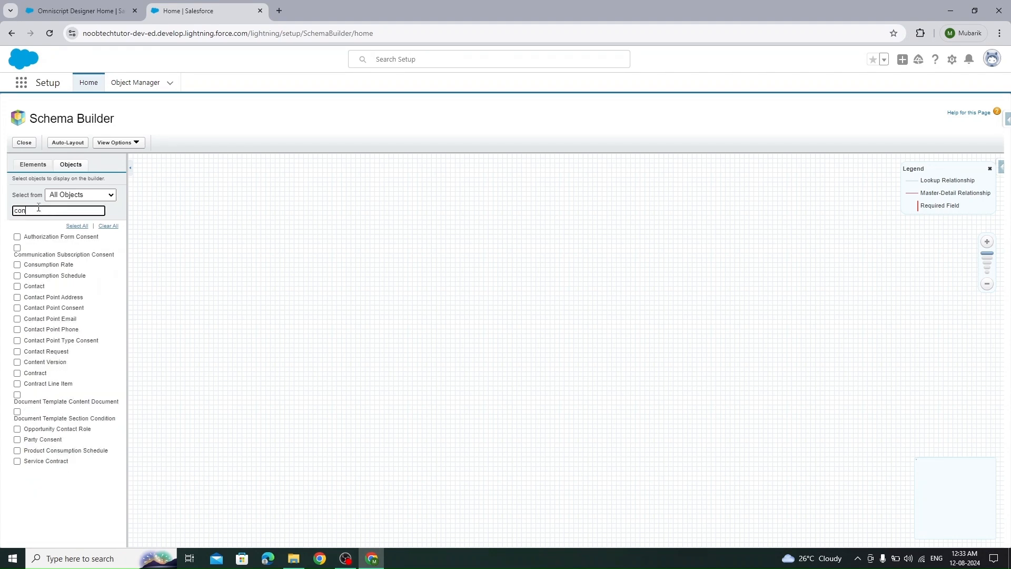
left_click(17, 286)
double_click(41, 211)
key("BackSpace")
type("car")
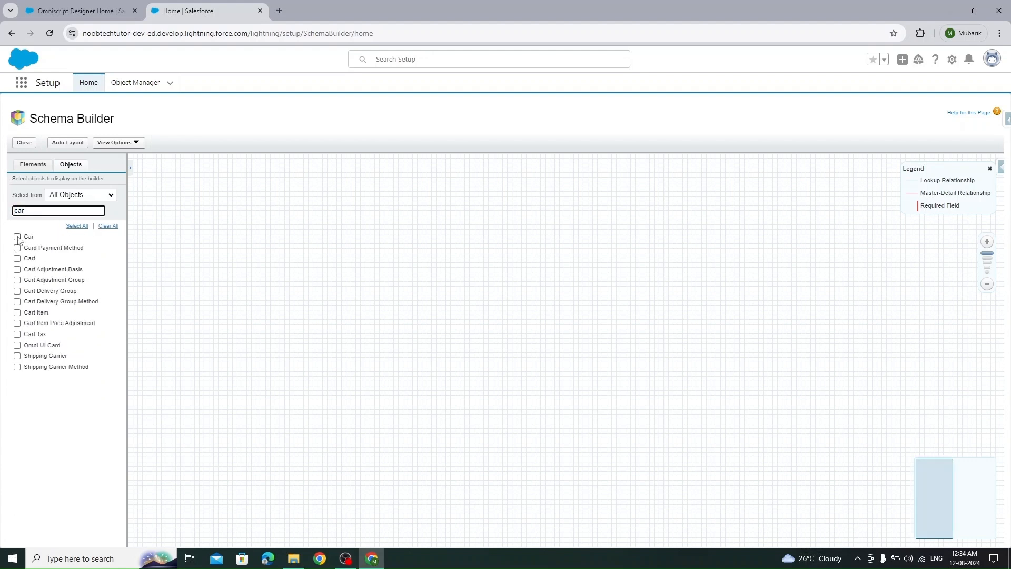
left_click(17, 236)
- Filter the objects by "ren", display Rental on the canvas, and position it between Car and Contact, slightly above Car
double_click(43, 210)
type("re")
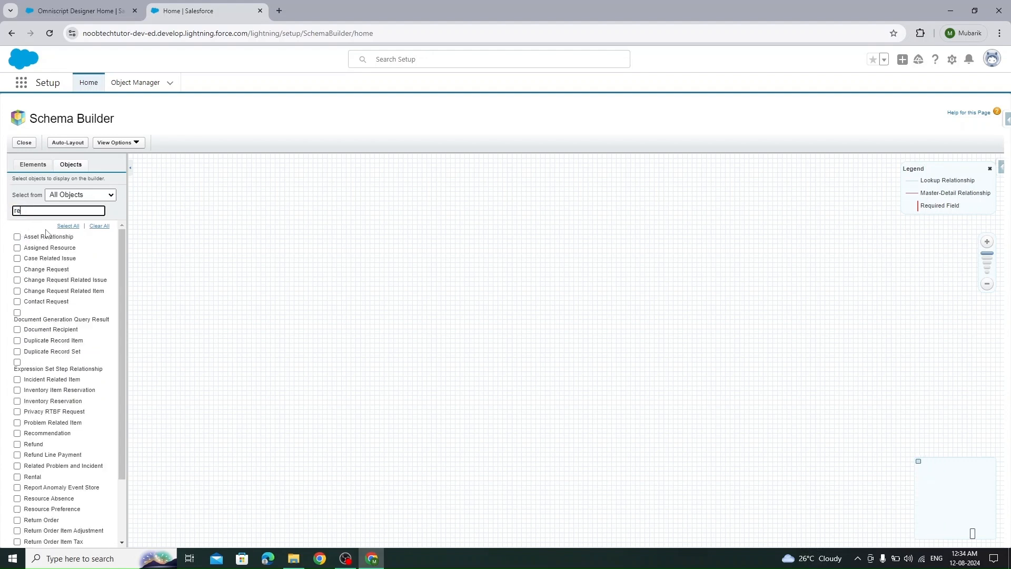
type("n")
left_click(17, 237)
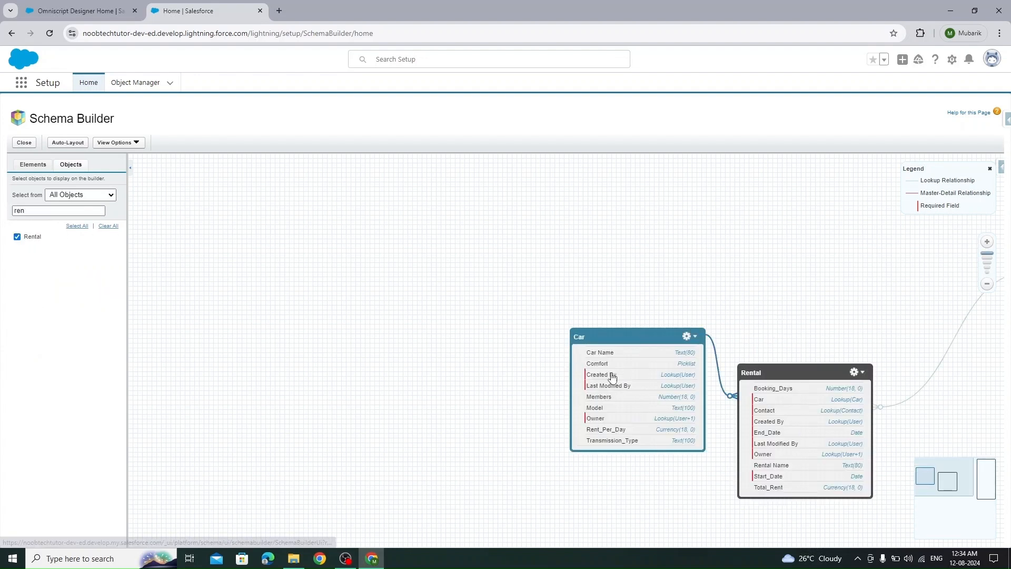
left_click_drag(679, 488, 356, 449)
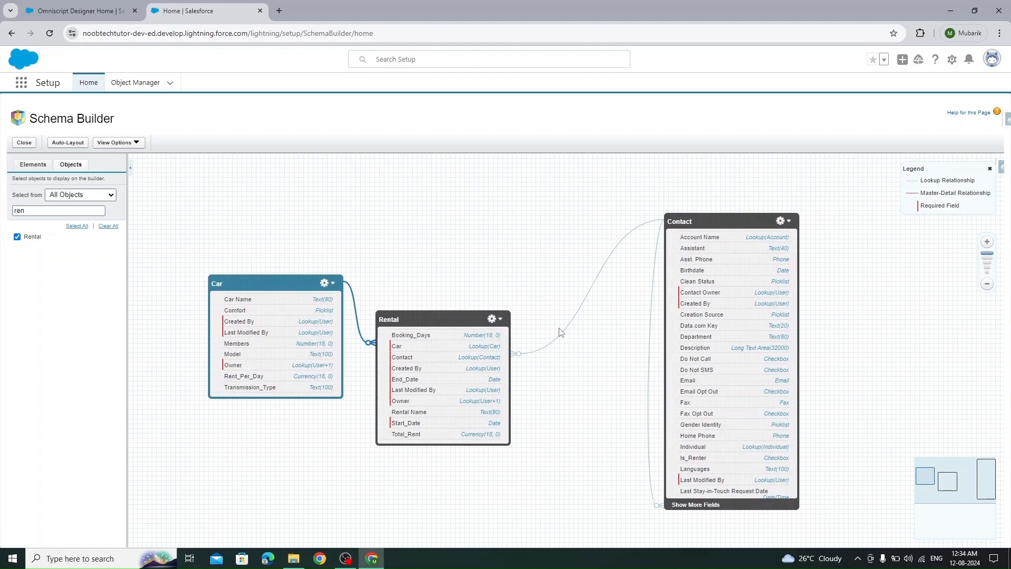
left_click_drag(448, 319, 501, 238)
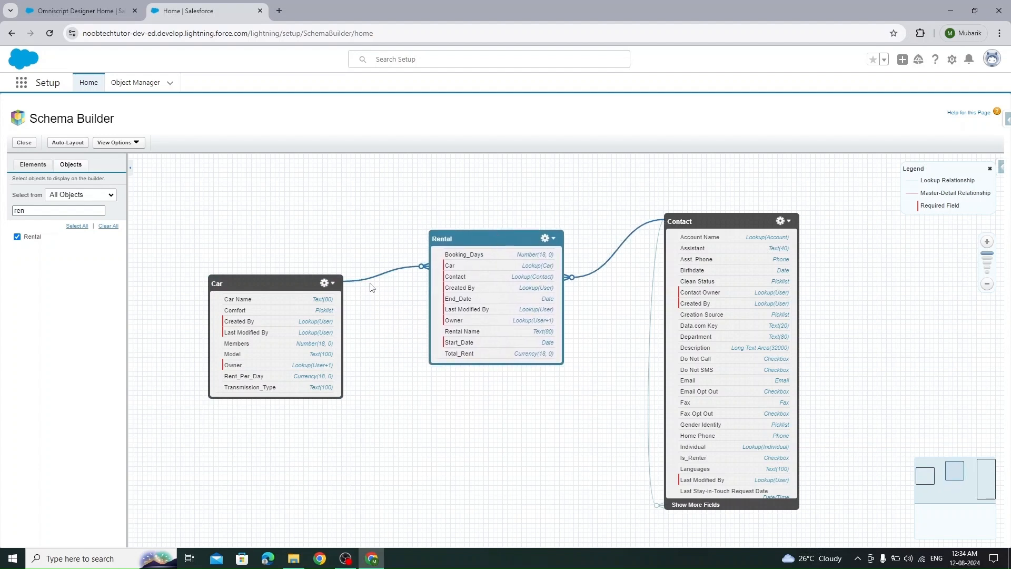